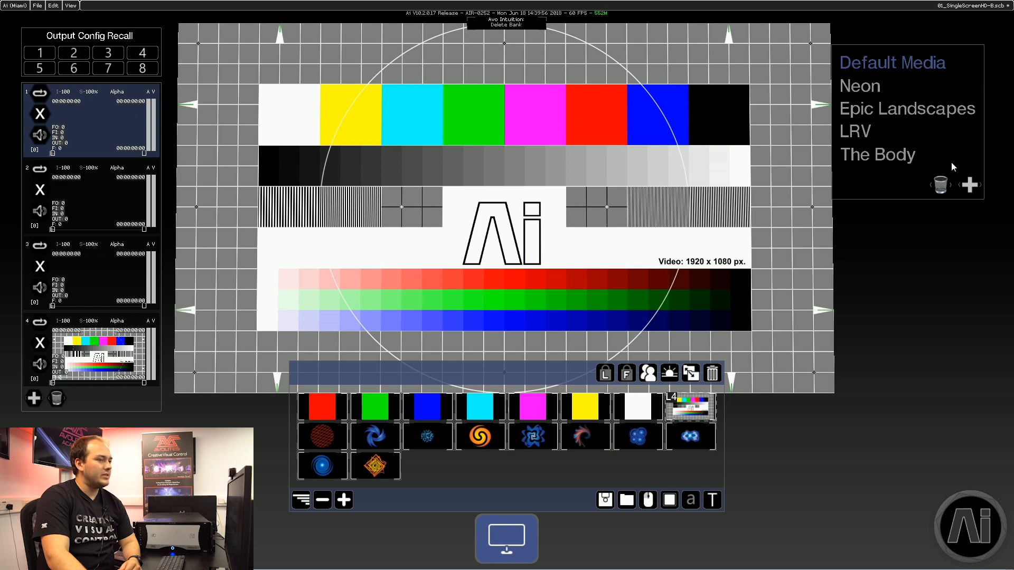
Open the LRV media bank and load its first clip onto layer 1.
left_click(856, 132)
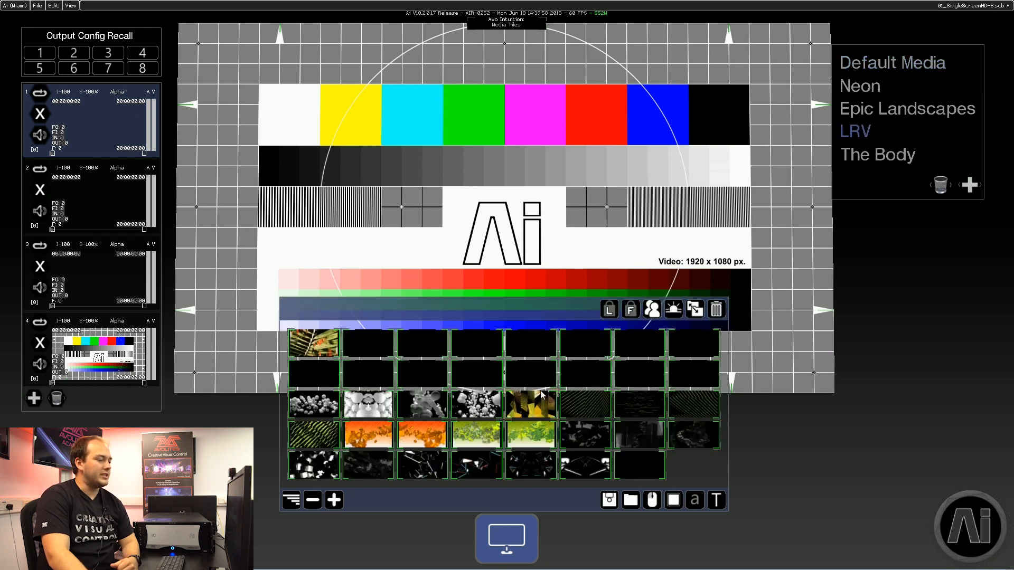
left_click(318, 347)
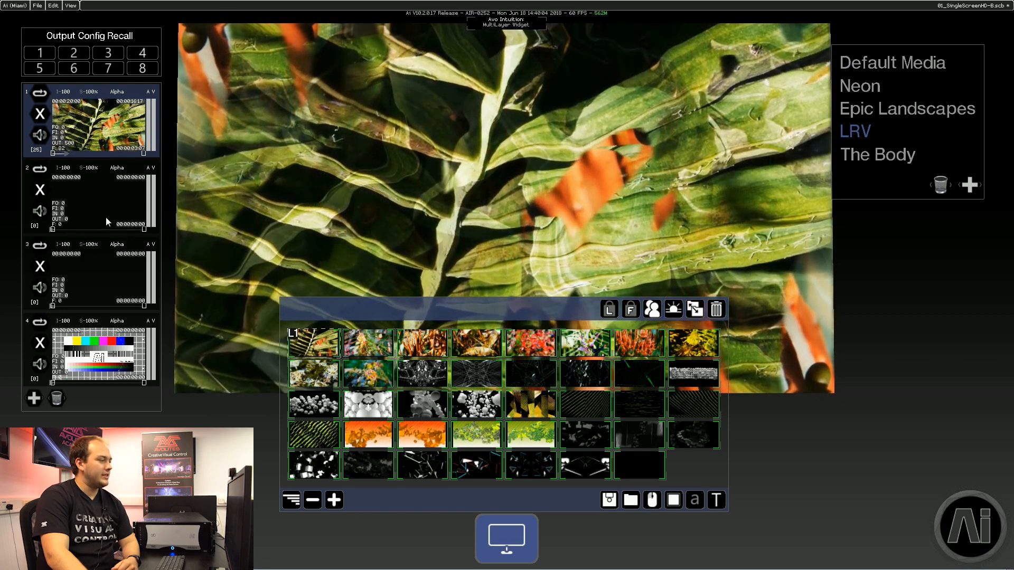
Select layer 2 and load a diagonal-stripes clip from the LRV bank onto it.
left_click(106, 217)
left_click(581, 412)
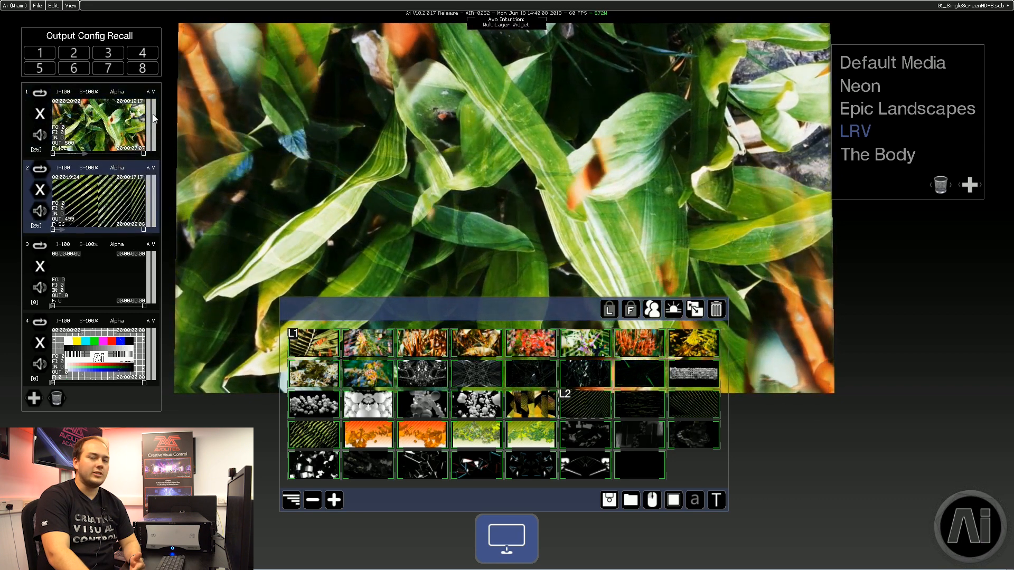
Change layer 1's blend mode from Alpha to Additive.
mouse_move(154, 117)
left_mouse_down()
mouse_move(152, 174)
mouse_move(141, 111)
left_mouse_up()
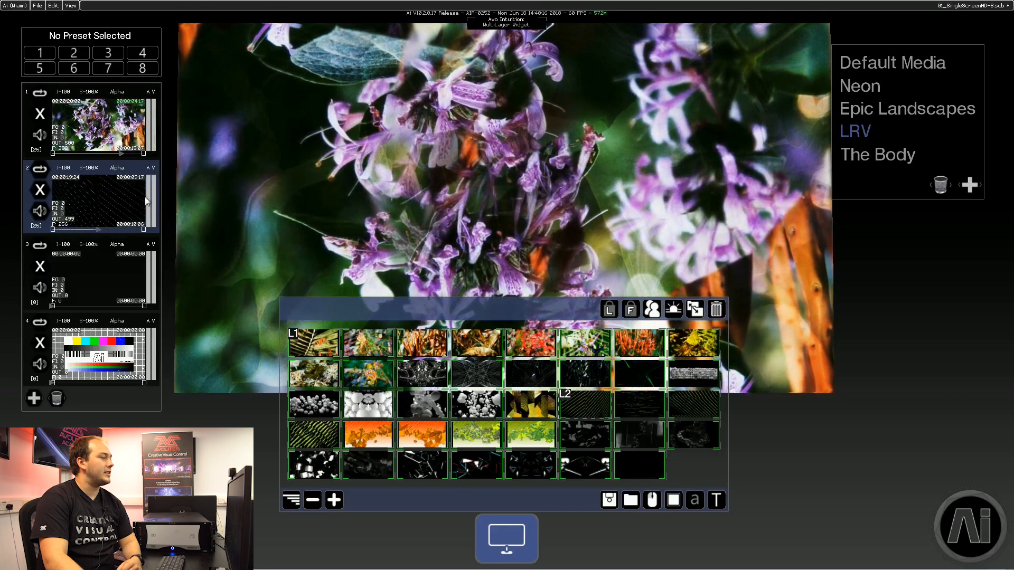
left_click(118, 92)
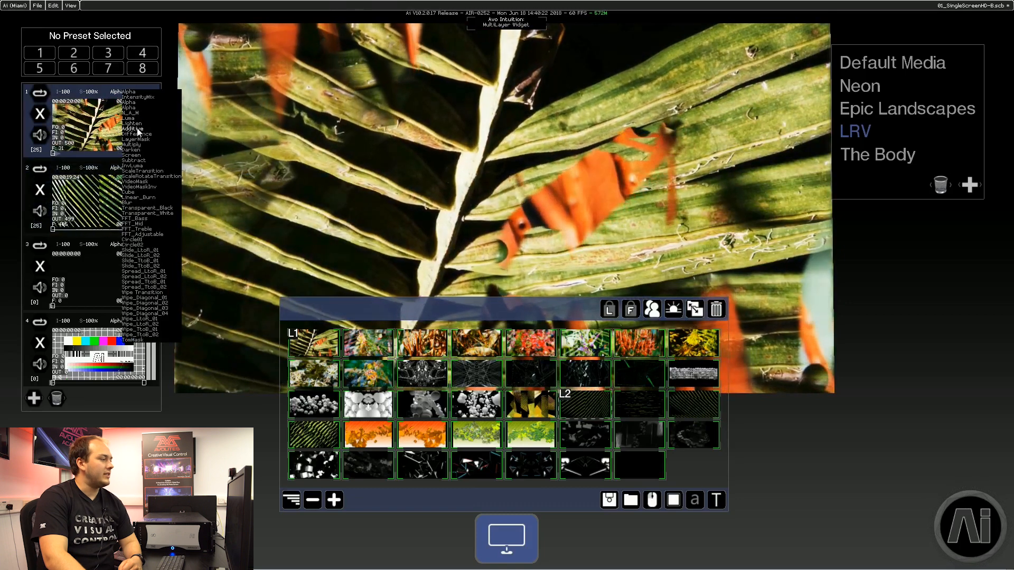
left_click(137, 128)
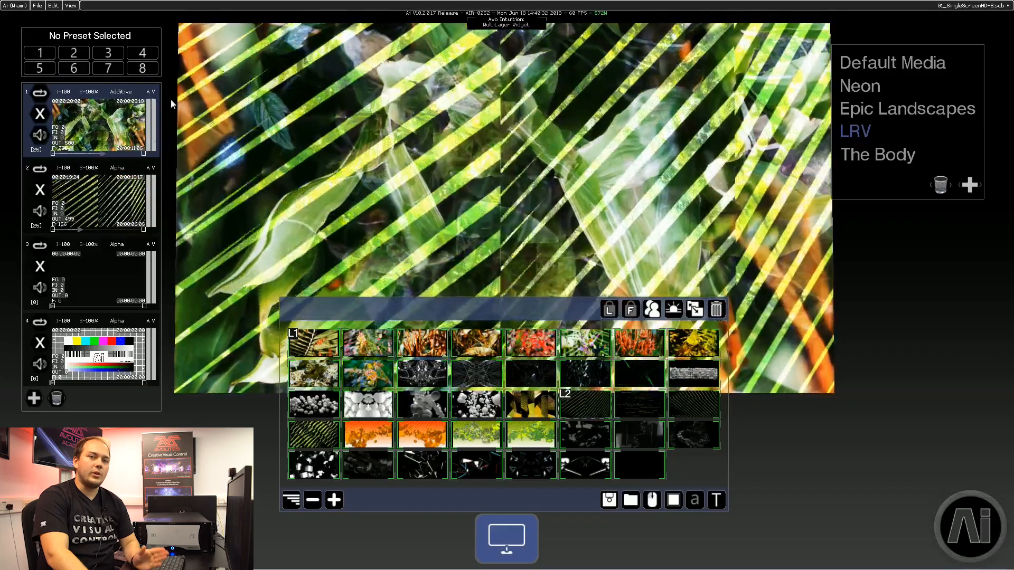
Load several LRV clips onto layer 1 in turn, ending with the red-and-blue kaleidoscope clip in the bottom row.
left_click(531, 349)
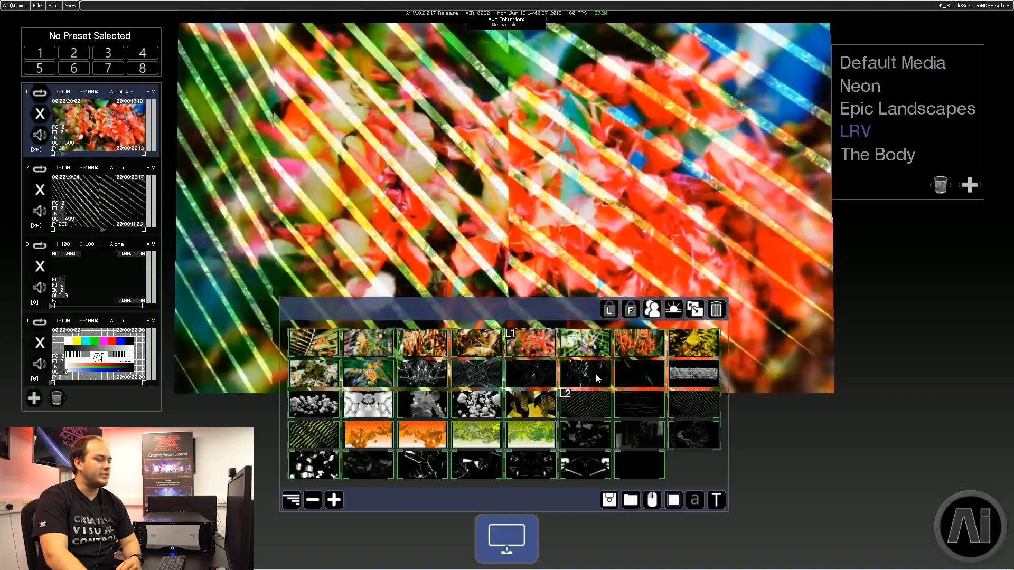
left_click(595, 373)
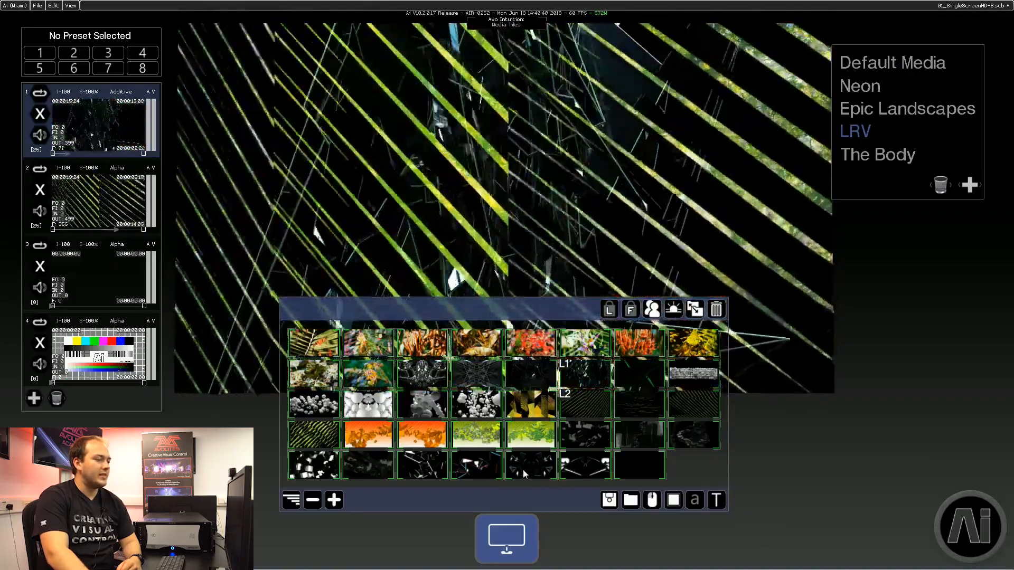
left_click(524, 474)
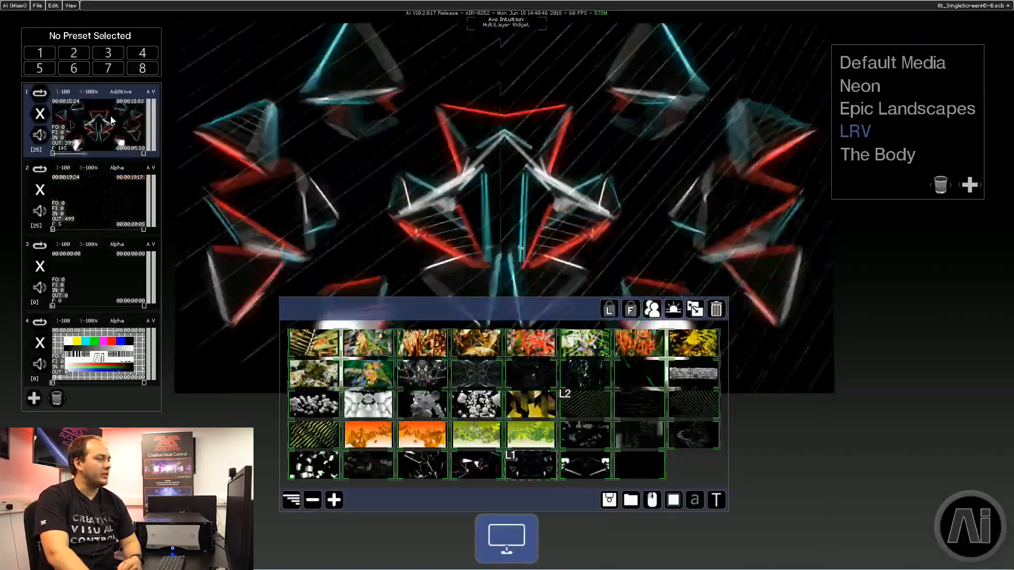
Open layer 1's layer controller and arrange the Layer Adjustments and two FX windows below the output.
left_click(111, 120)
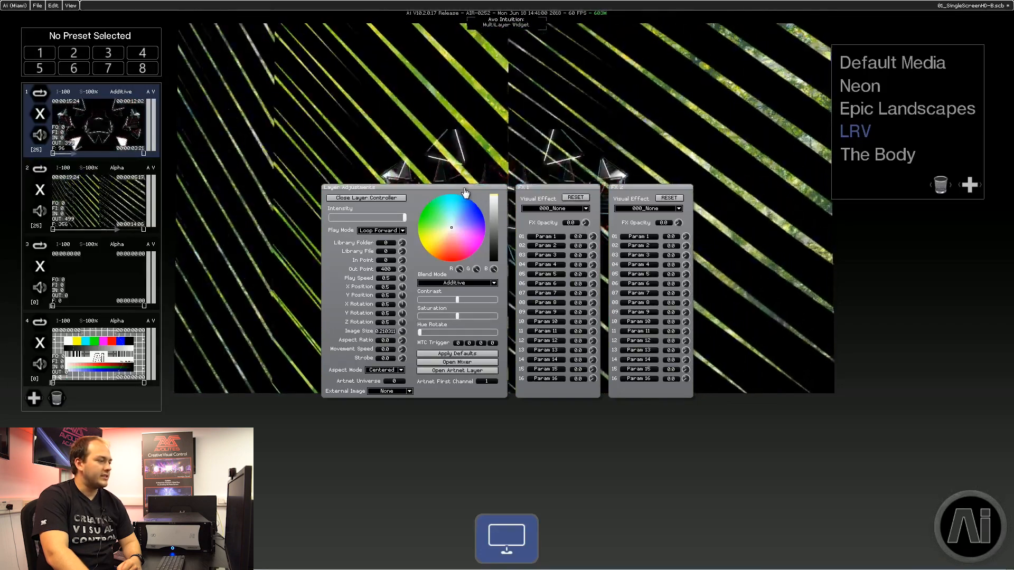
left_click_drag(451, 272, 461, 315)
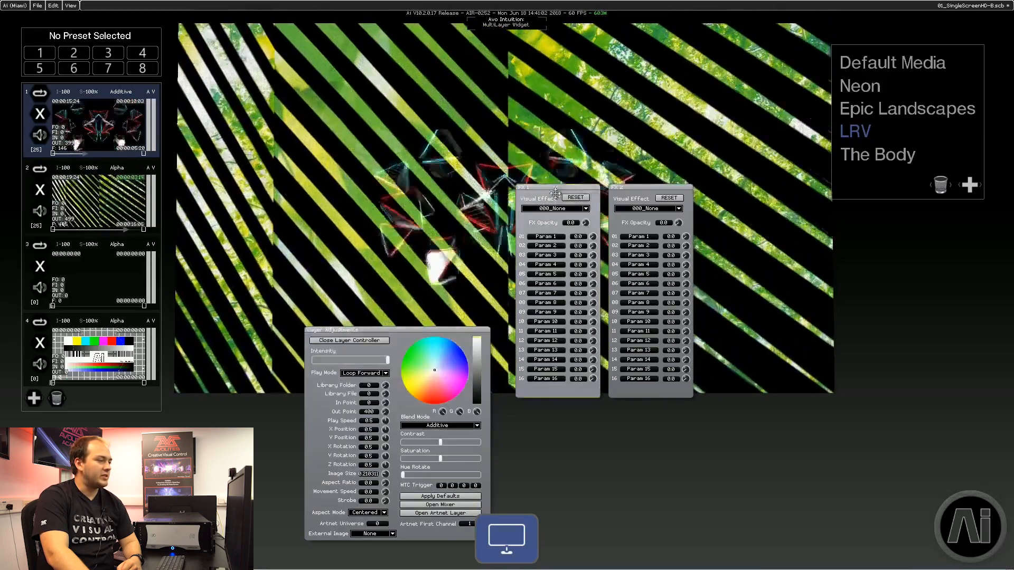
left_click_drag(548, 333, 548, 333)
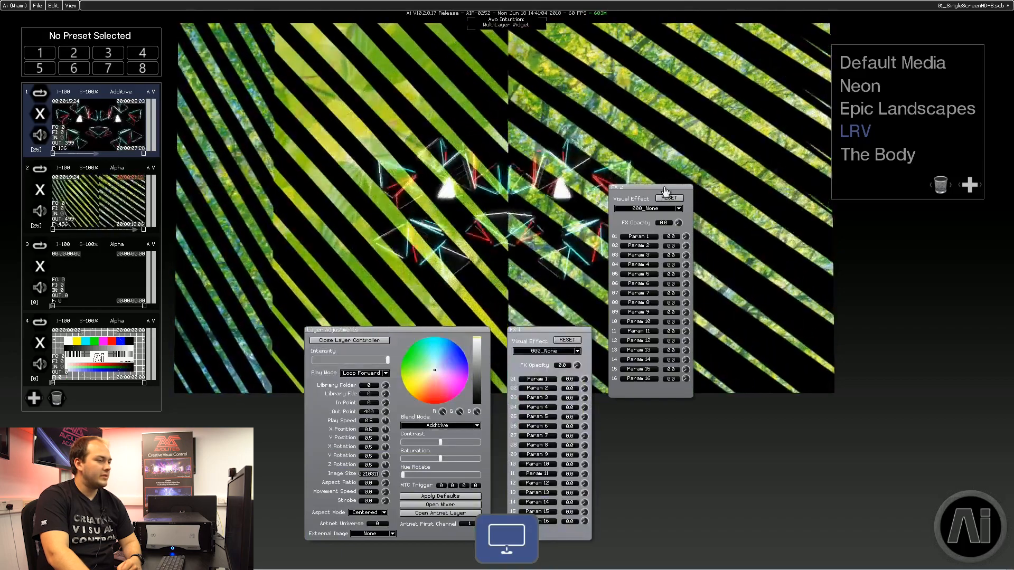
left_click_drag(670, 334, 669, 334)
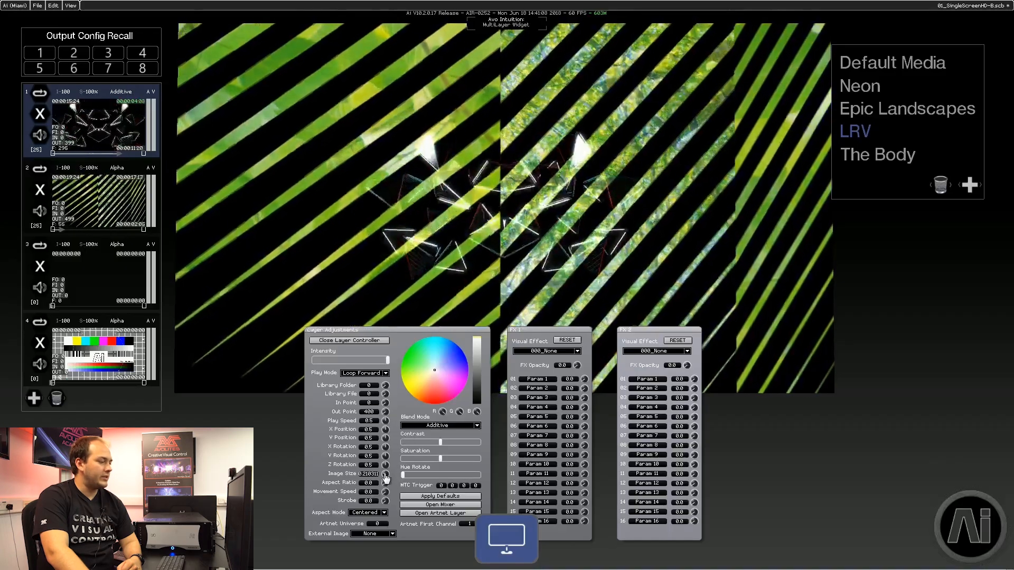
Shift layer 1's X and Y position so the clip moves toward the upper left.
left_click_drag(385, 429, 380, 429)
left_click_drag(299, 420, 257, 420)
left_click_drag(386, 438, 539, 443)
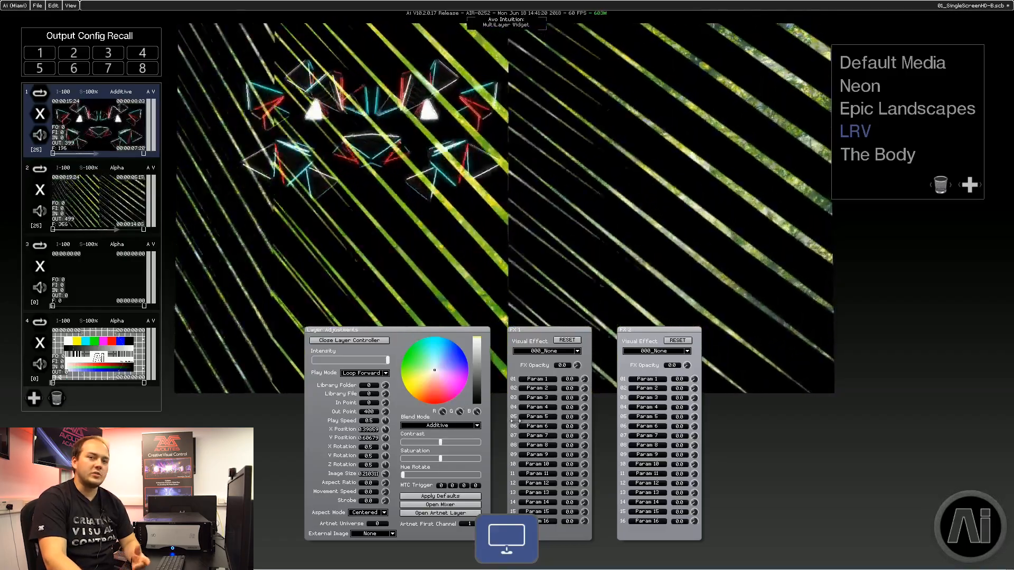
Set layer 1's blend mode back to Alpha and browse the Aspect Mode options.
left_click(120, 92)
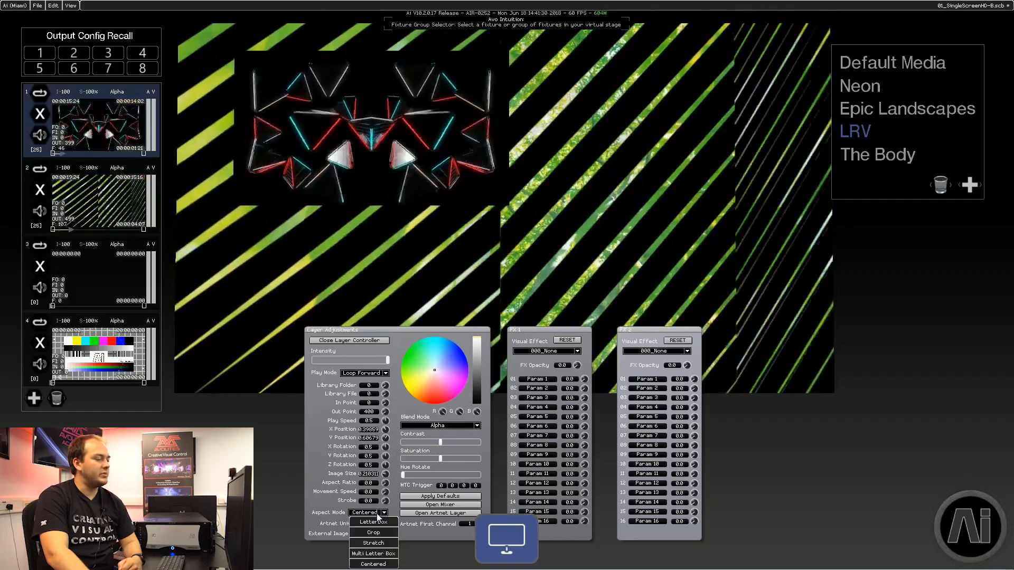
left_click(377, 516)
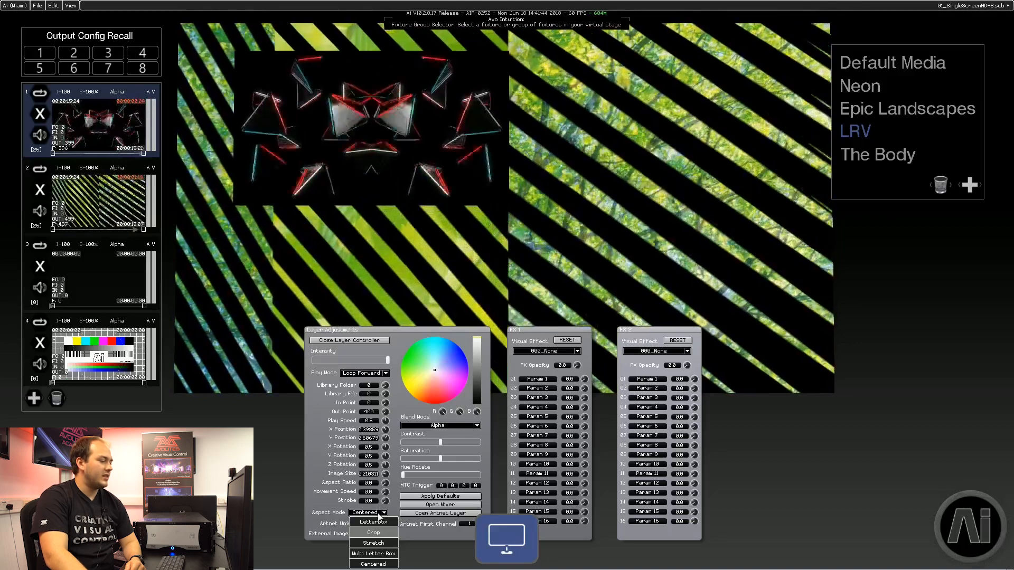
Adjust layer 1's colour wheel and saturation, then apply the layer's default adjustments.
left_click_drag(433, 374, 425, 352)
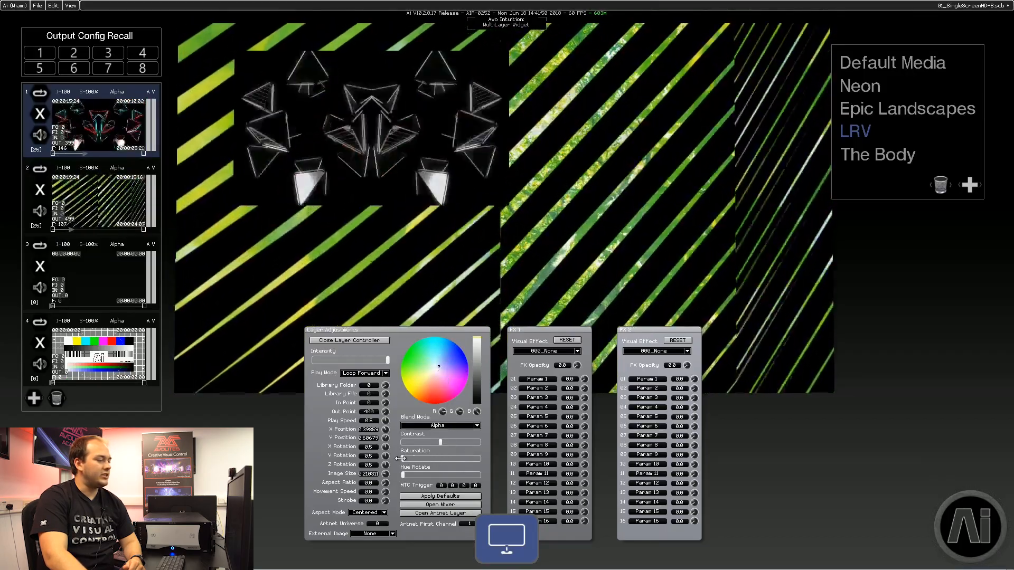
left_click_drag(440, 460, 446, 458)
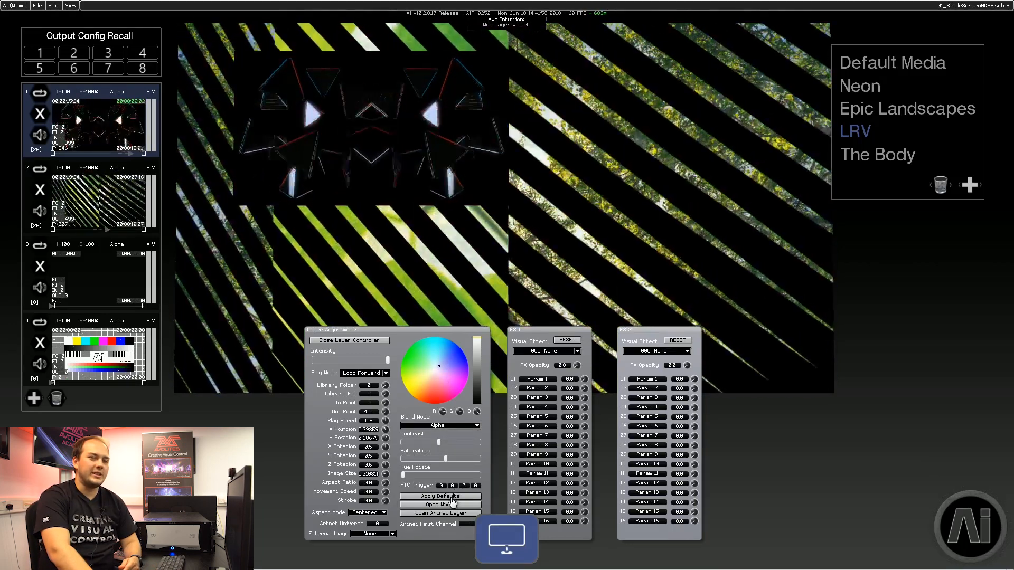
left_click(454, 497)
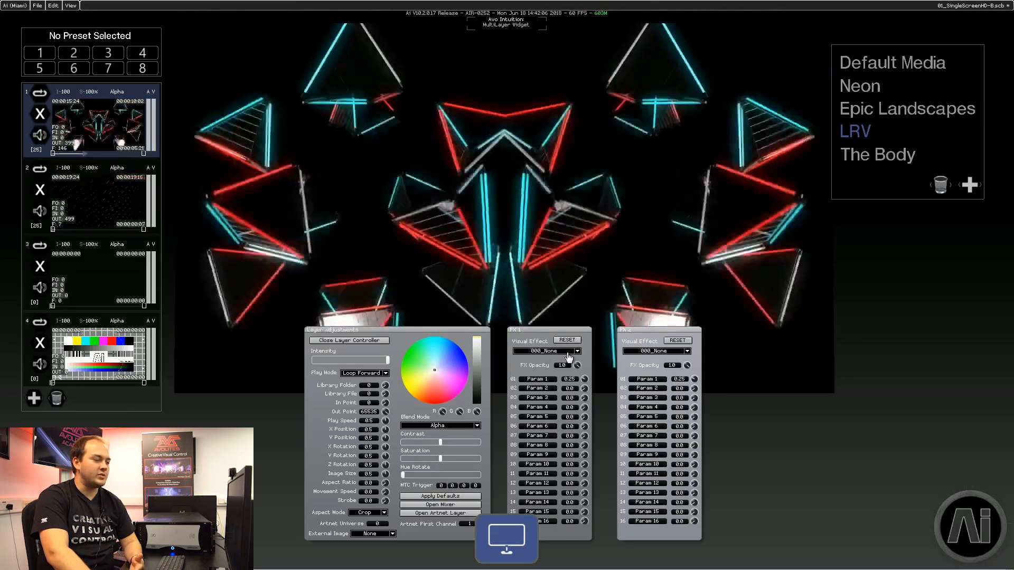
Choose the 092_AiRainDrops visual effect for the first FX slot.
left_click(568, 353)
scroll(569, 371, "down", 9)
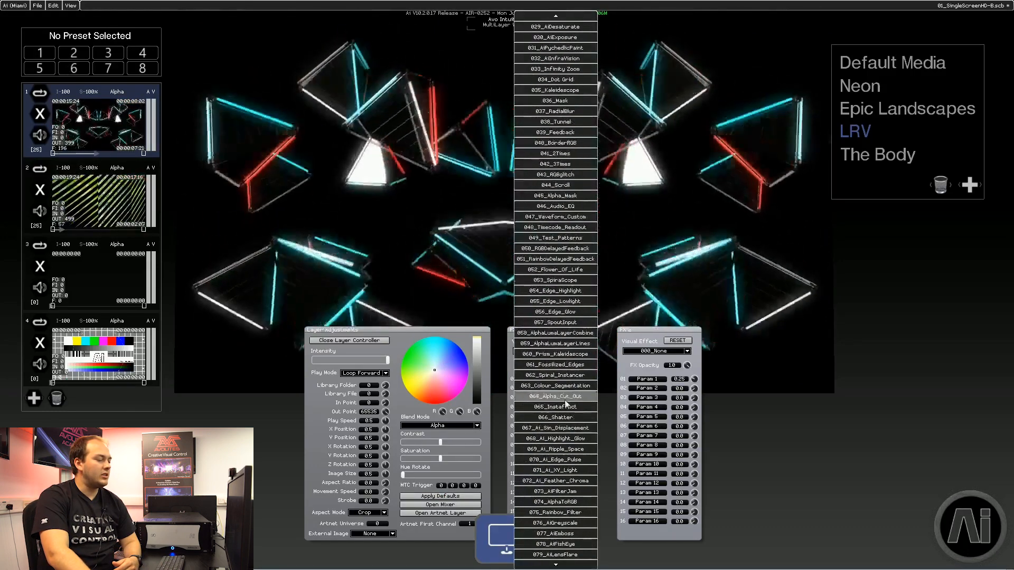
left_click(556, 555)
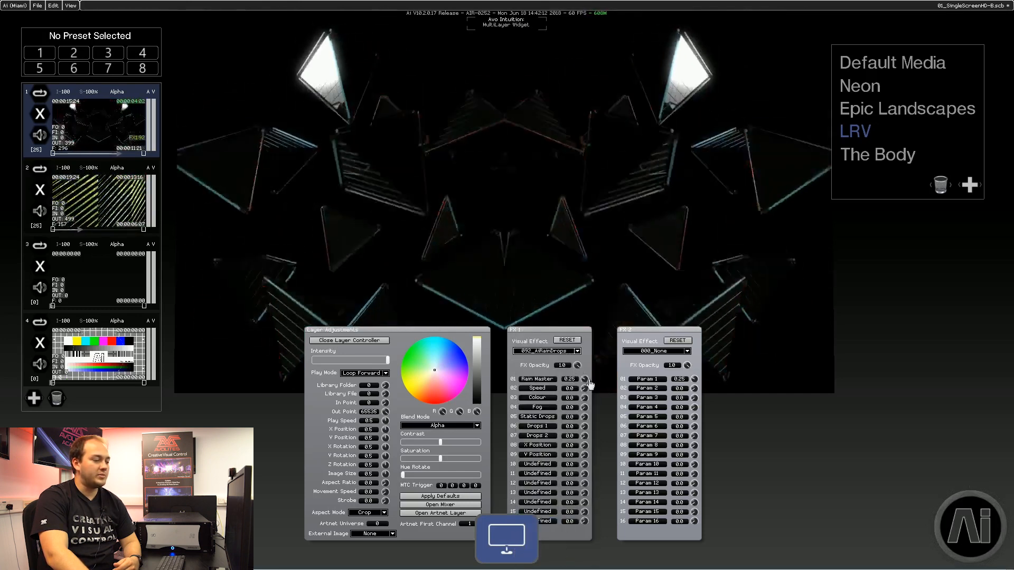
Raise the RainDrops effect's Rain Master and drop parameters.
left_click_drag(584, 379, 648, 373)
left_click_drag(584, 417, 925, 440)
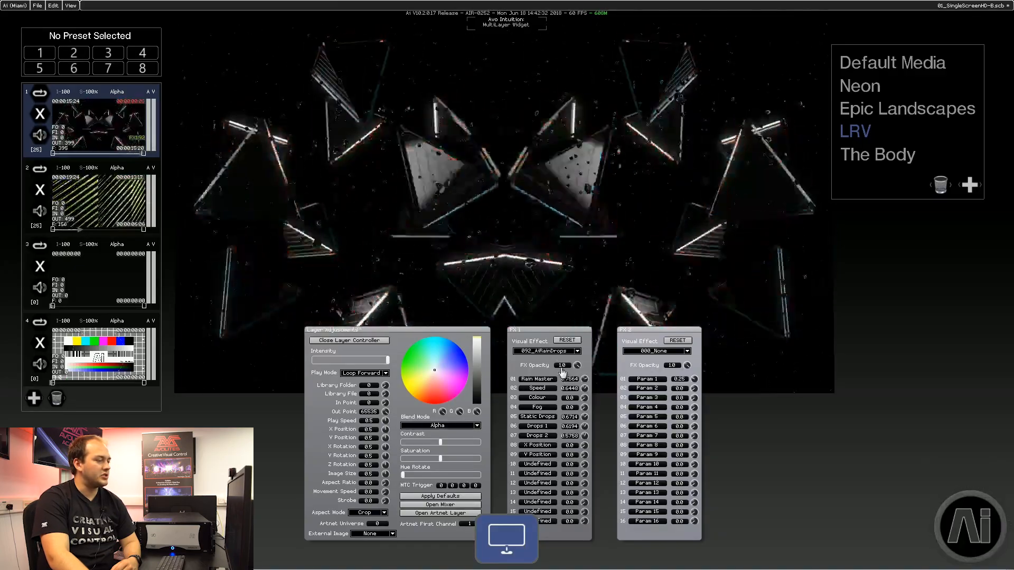
Clear layer 1's clip and close the layer controller.
left_click(39, 113)
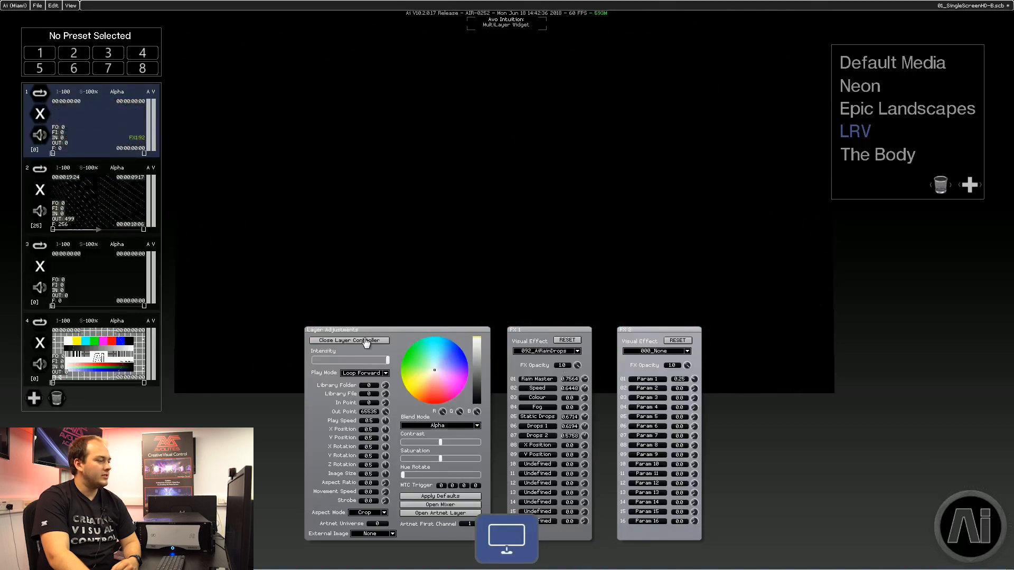
left_click(365, 341)
Fade layer 1's intensity down and back to full, switching the selection between layers 1 and 2.
left_click_drag(153, 109, 152, 155)
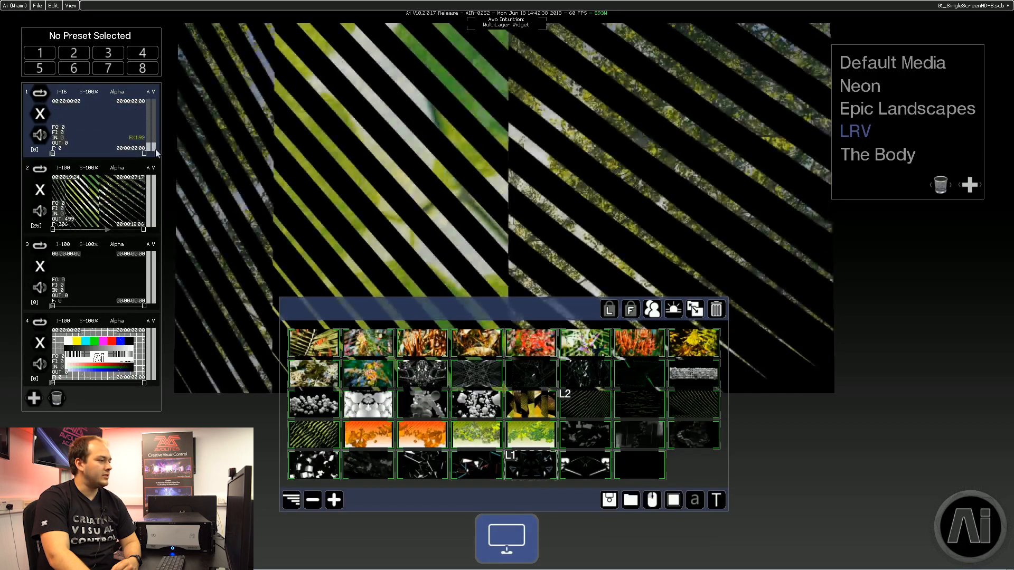
left_click(99, 202)
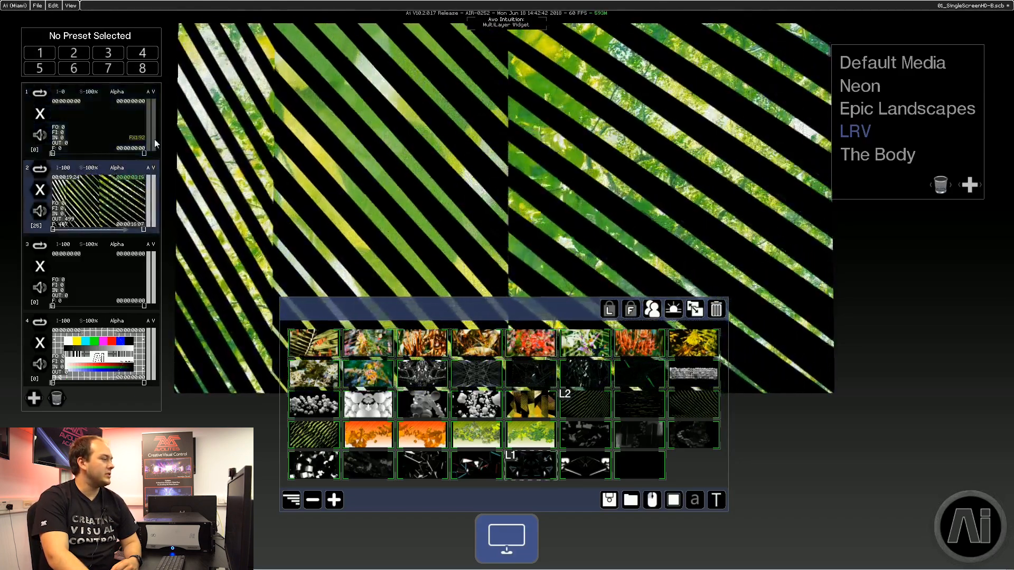
left_click_drag(153, 142, 152, 100)
left_click(125, 126)
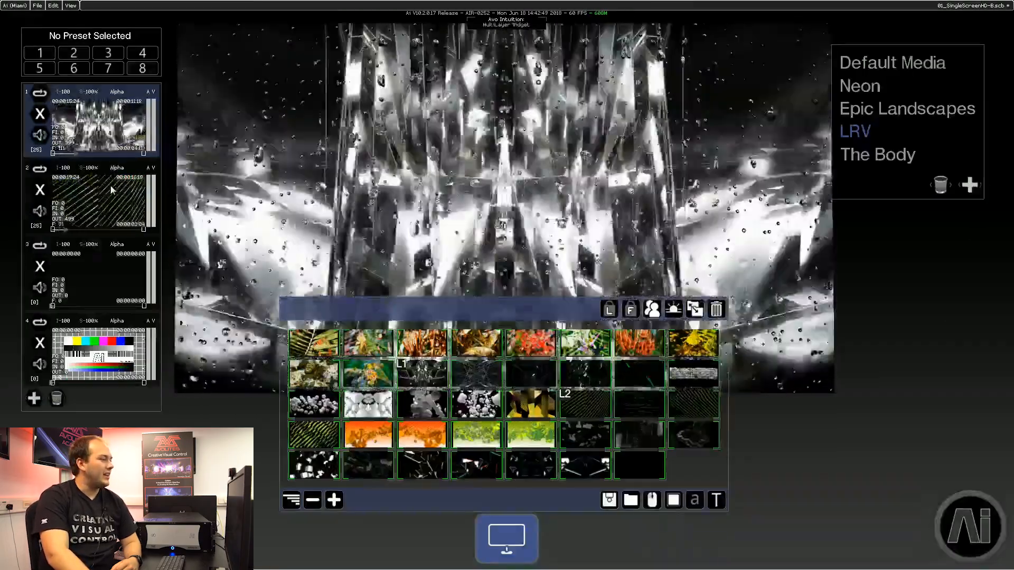
left_click(113, 190)
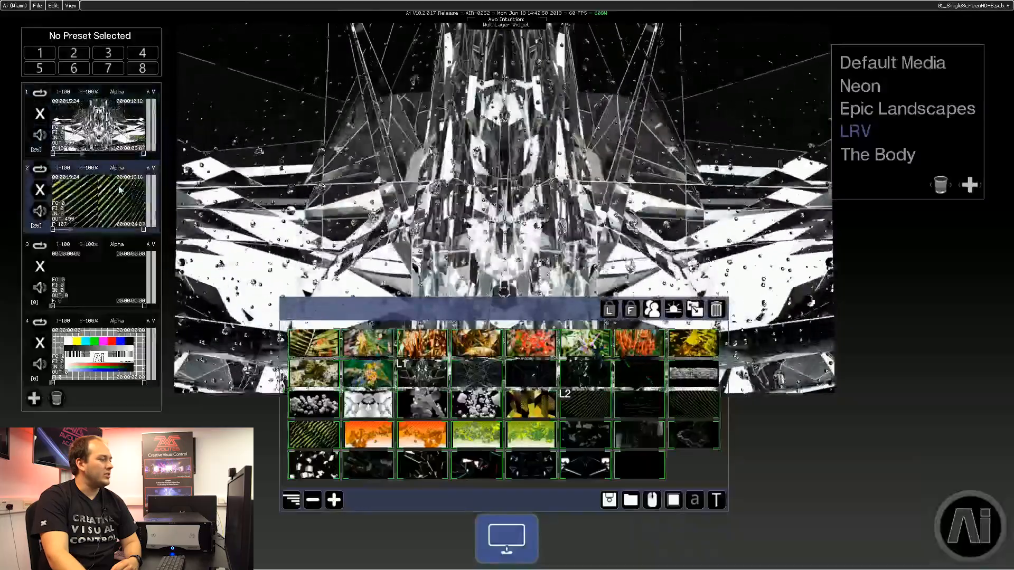